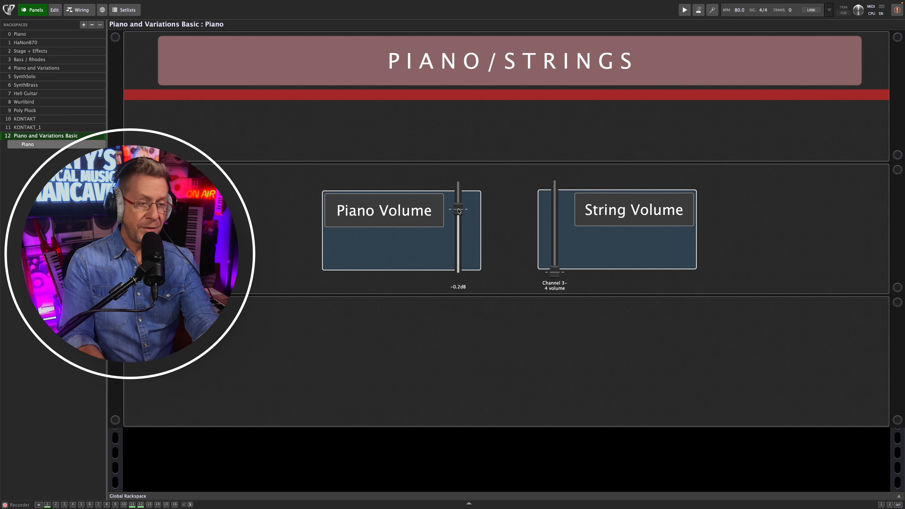
Set the piano volume to about -0.2 dB and add a variation named Piano Strings to the Piano and Variations Basic rackspace
mouse_move(459, 209)
mouse_down()
mouse_move(458, 270)
mouse_move(458, 209)
mouse_up()
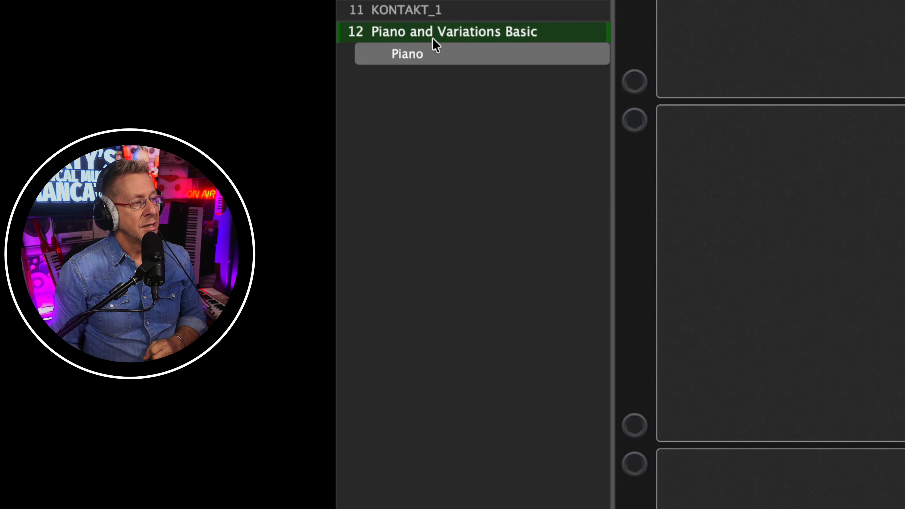
right_click(422, 80)
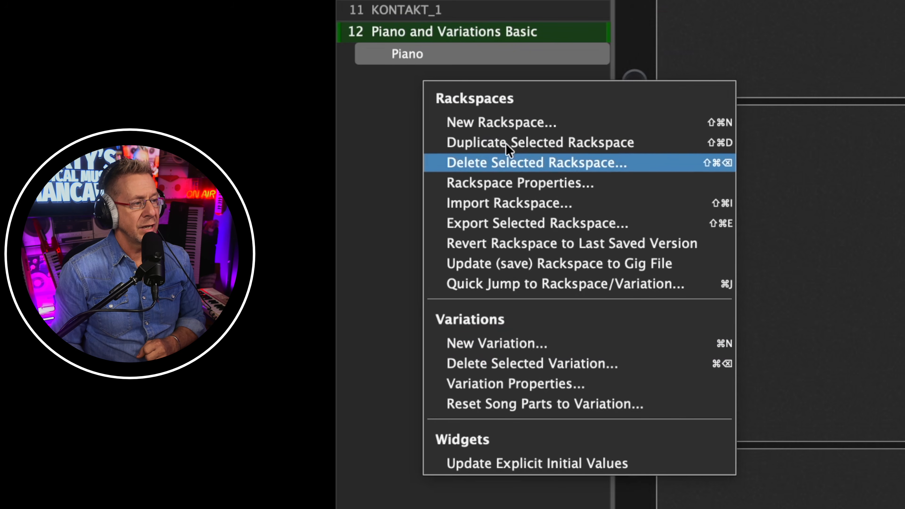
click(497, 345)
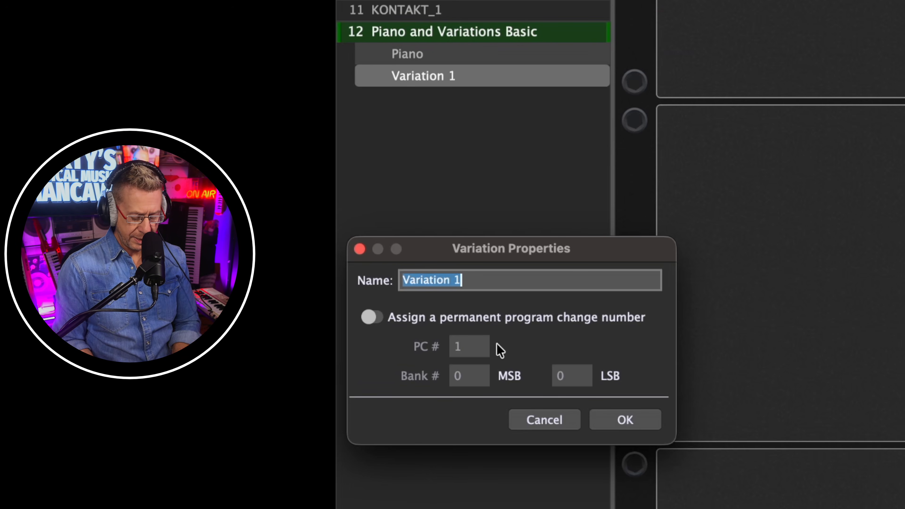
text(Piano Strings)
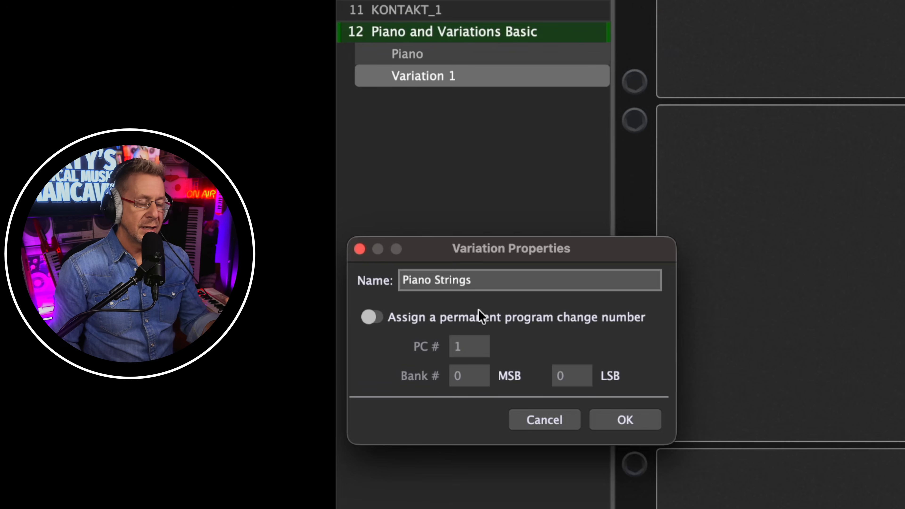
click(645, 422)
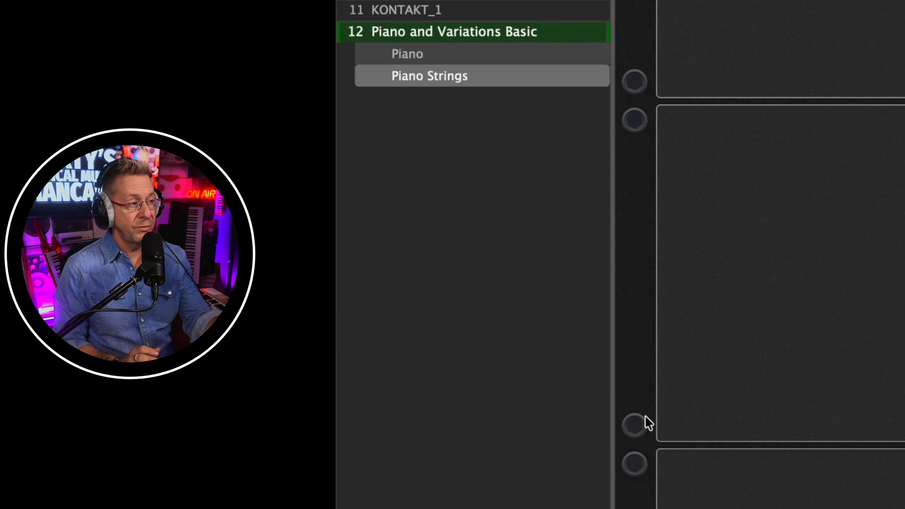
Recall the Piano variation and return to Piano Strings to compare the two
click(445, 58)
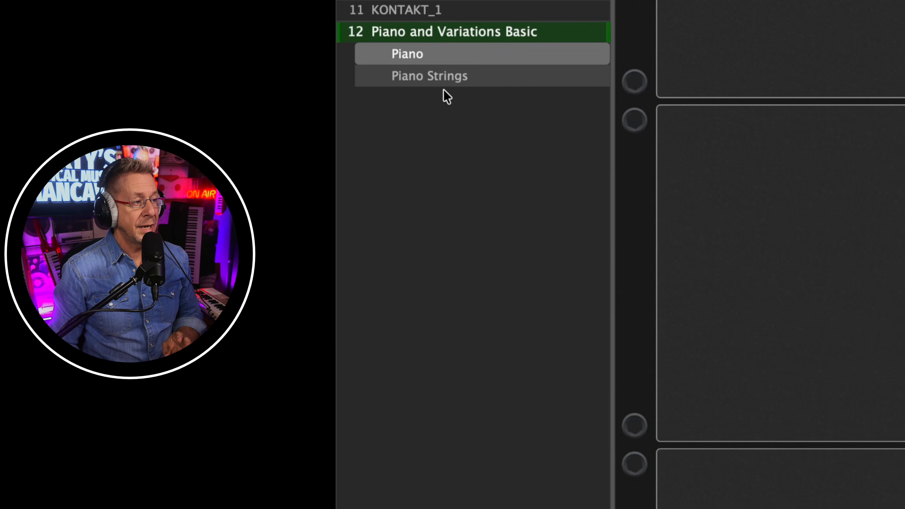
click(445, 81)
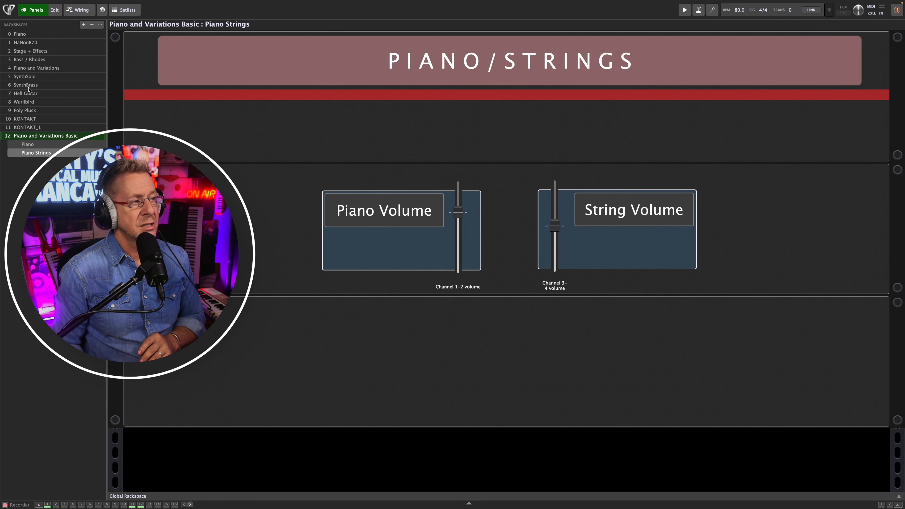
Load the Piano and Variations rackspace and inspect the KeysOfThe70s, Kontakt 8 and TRITON instruments in its wiring
click(37, 68)
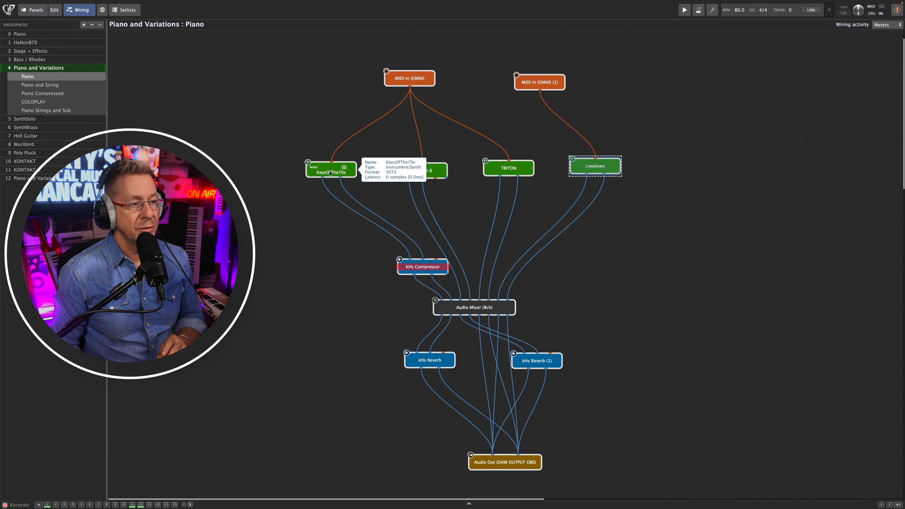
double_click(331, 173)
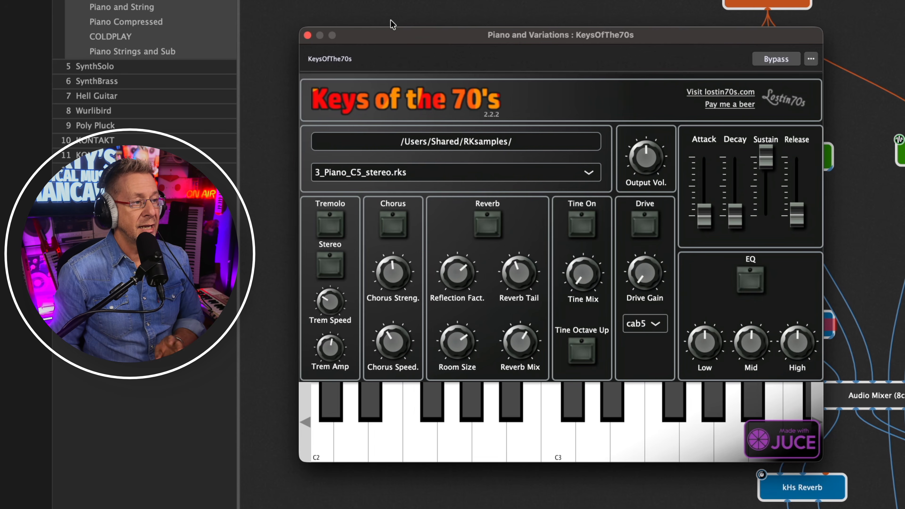
click(307, 36)
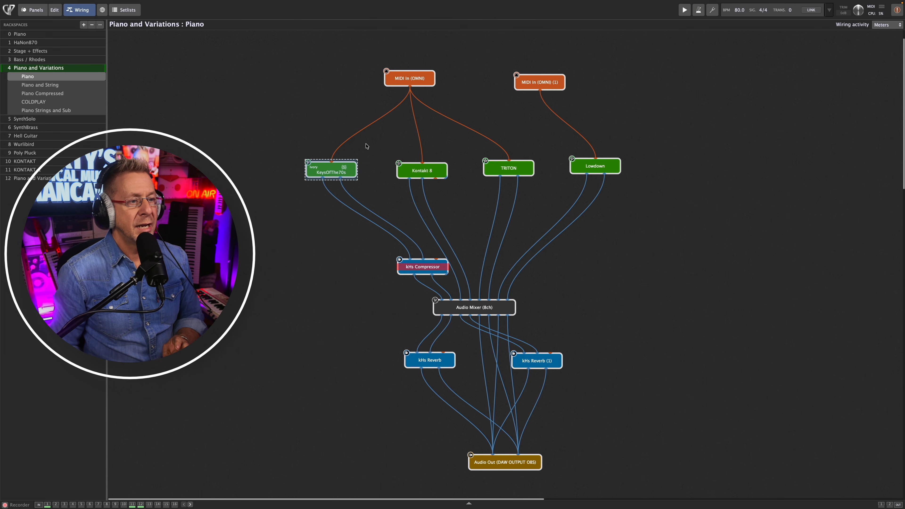
click(414, 171)
double_click(417, 171)
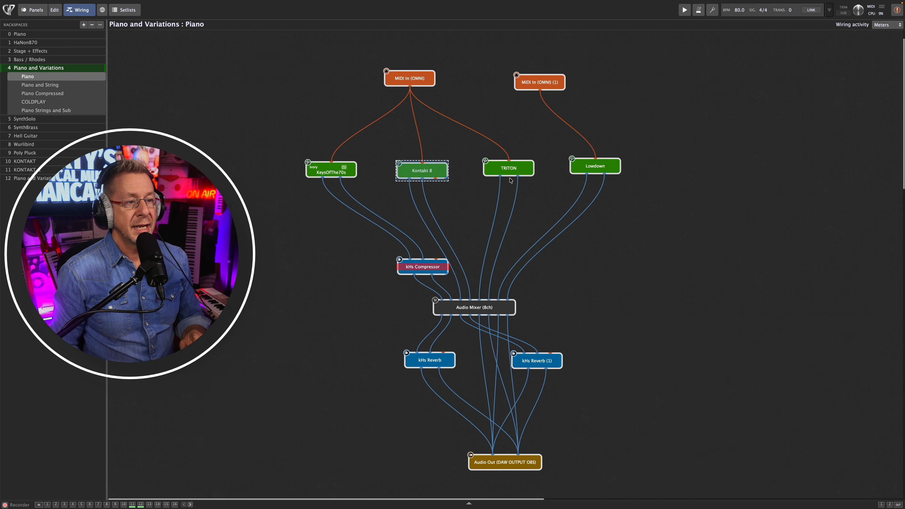
click(510, 173)
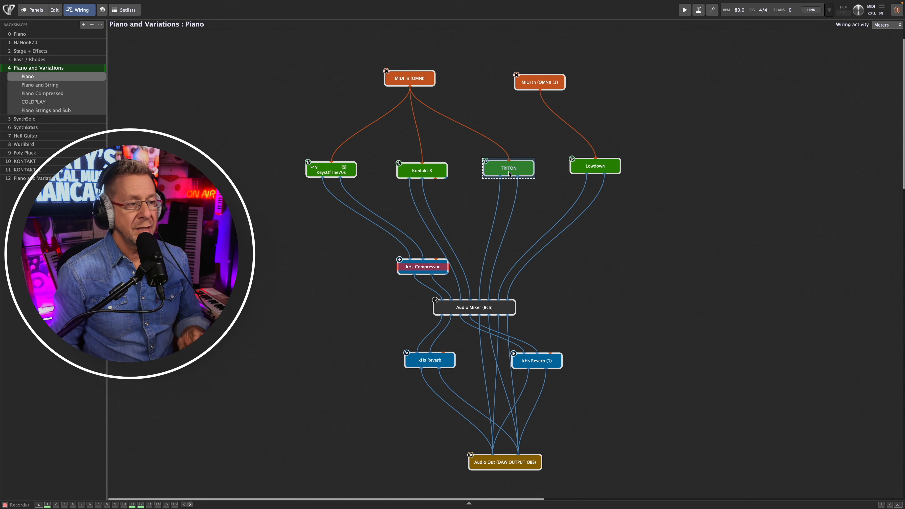
double_click(509, 174)
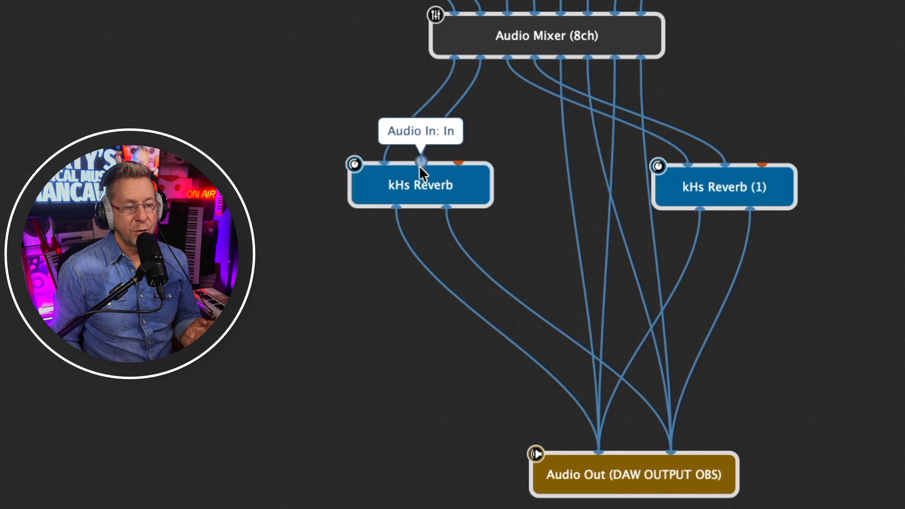
Move the kHs Reverb (1) block slightly farther from kHs Reverb in the wiring, and return to the rackspace's panels
drag(740, 192, 626, 332)
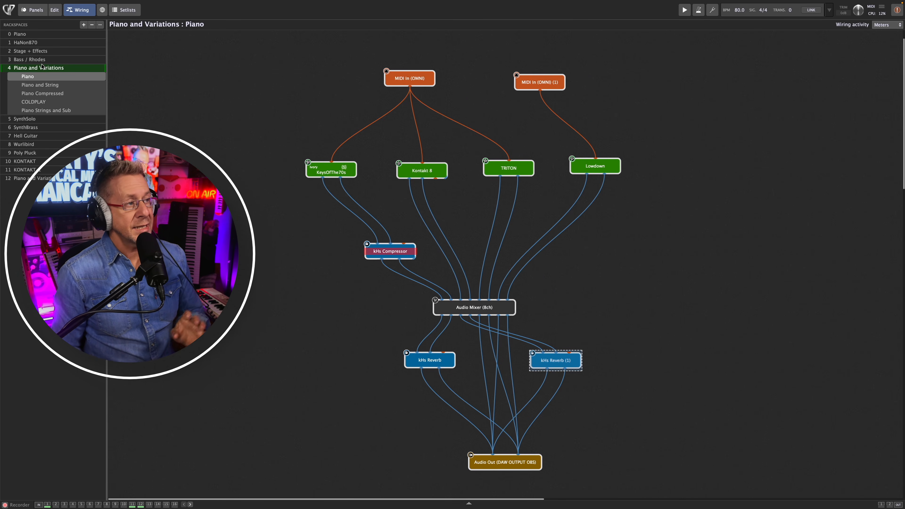
click(33, 11)
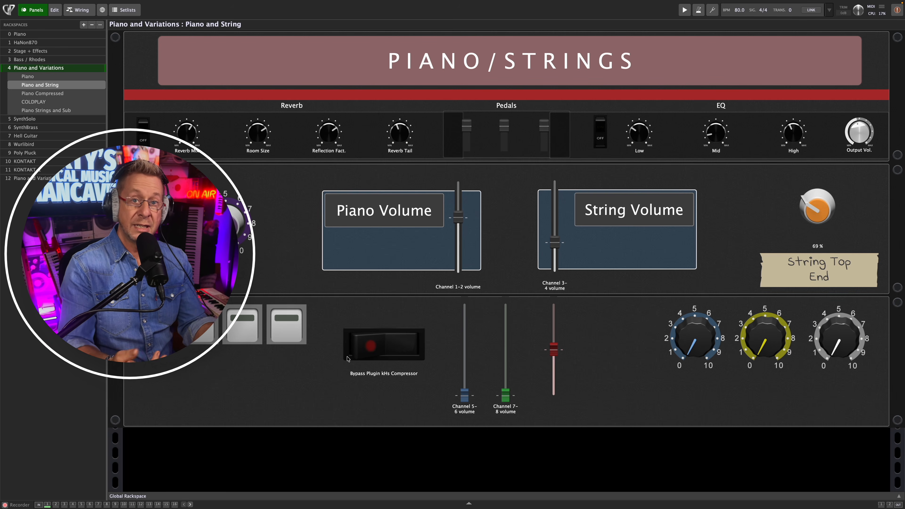
Show the kHs Compressor plugin window over the panels and test its bypass switch, leaving the compressor bypassed
key(ctrl+w)
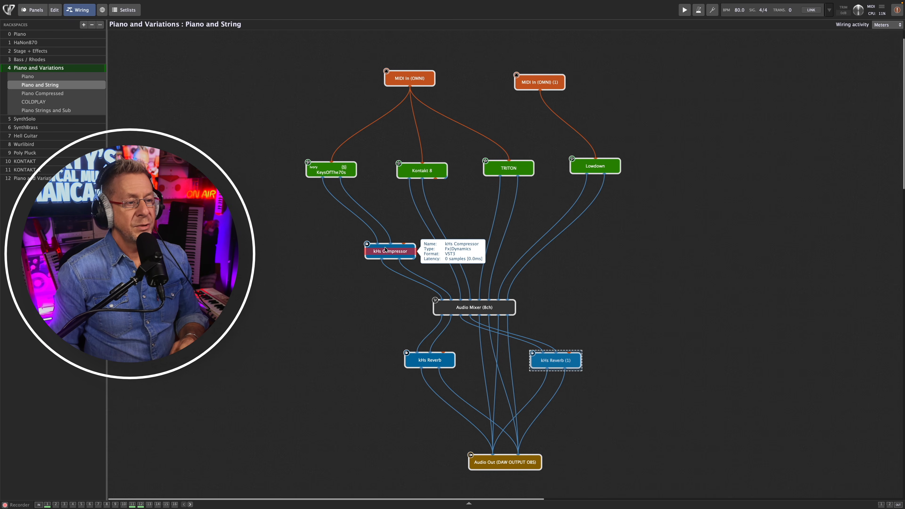
double_click(388, 251)
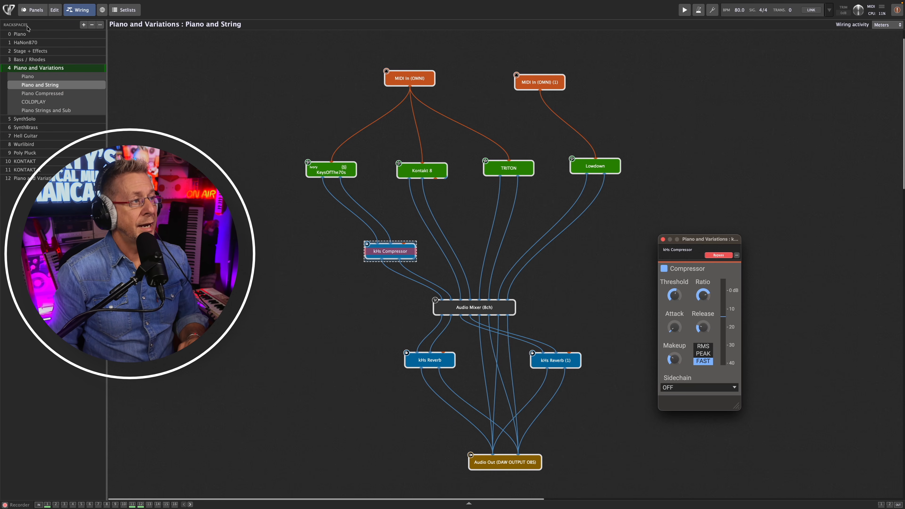
click(32, 10)
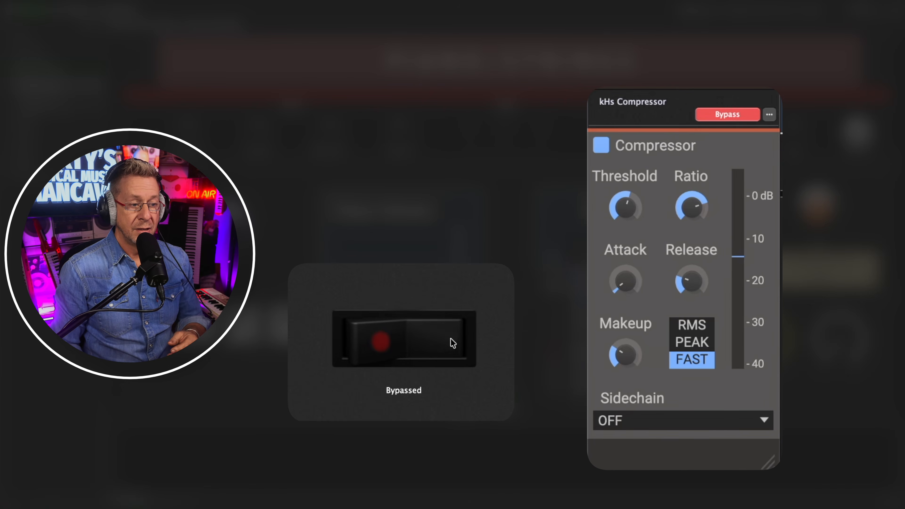
click(349, 344)
click(442, 343)
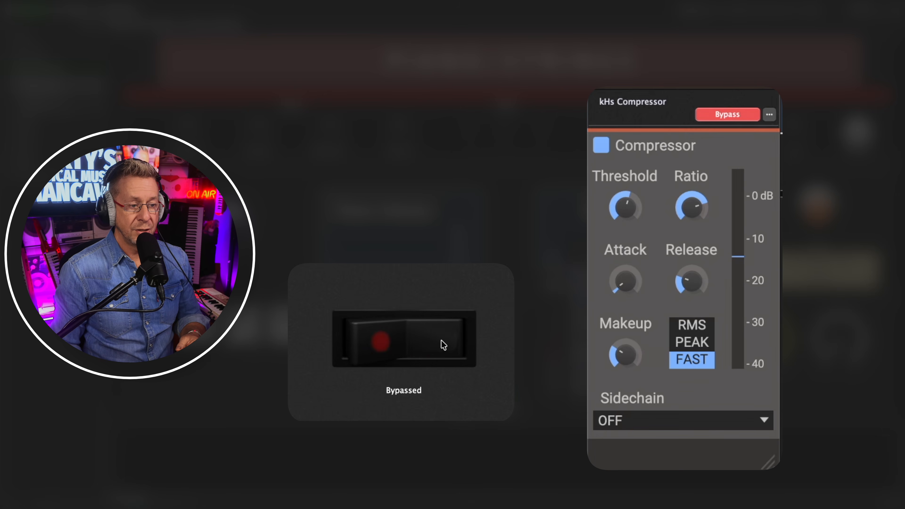
click(374, 343)
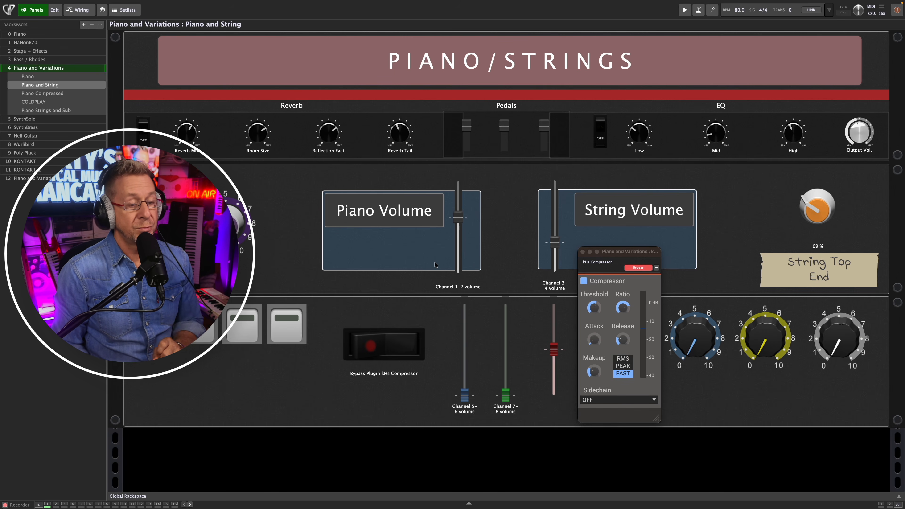
Advance to the Piano Compressed variation and step back to Piano to compare the compressor bypass state
key(Right)
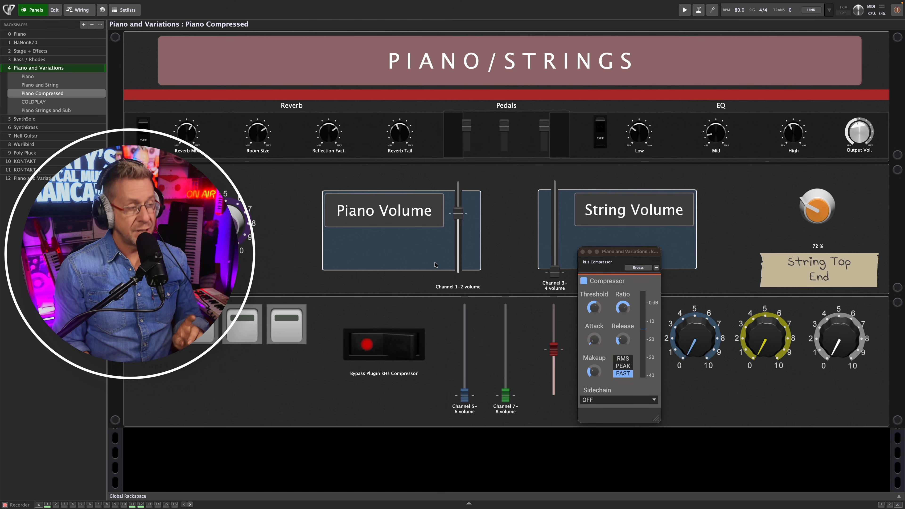
key(Left)
key(Left)
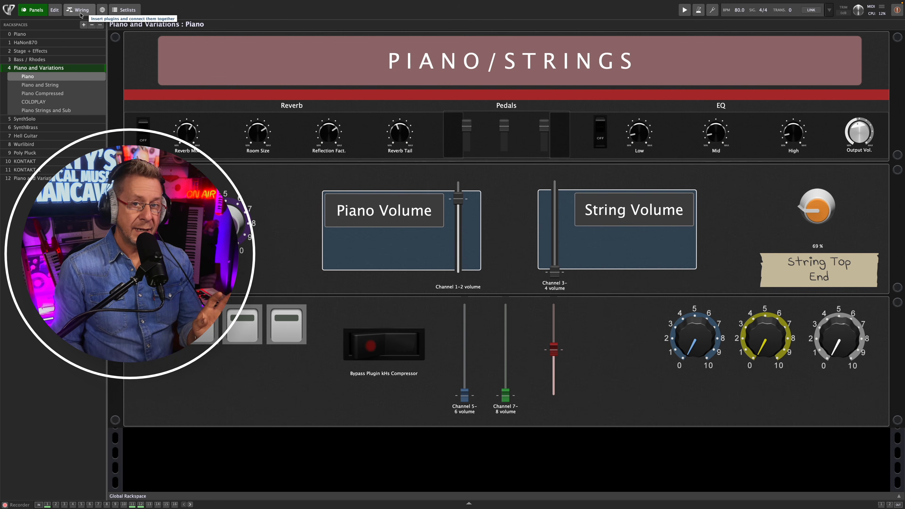
Show the Audio Mixer (8ch) beside the panels, recall the COLDPLAY variation and examine its wiring
click(79, 10)
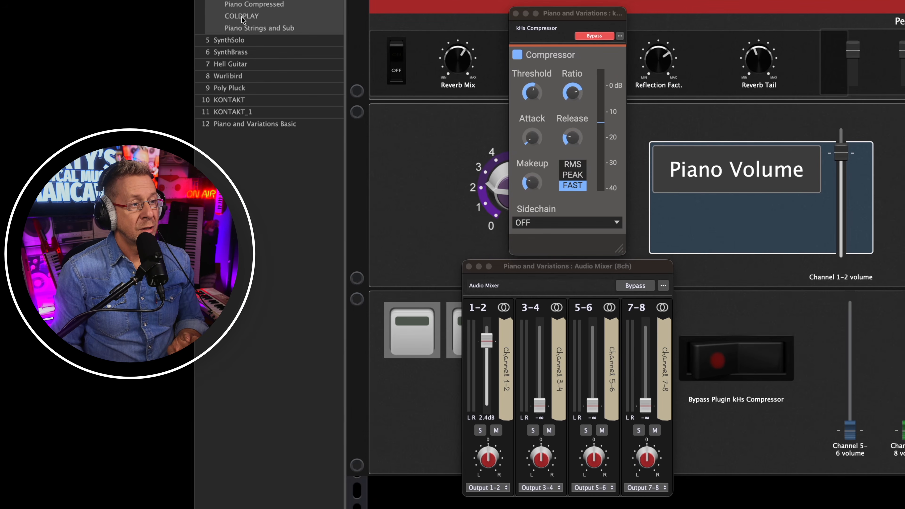
click(242, 16)
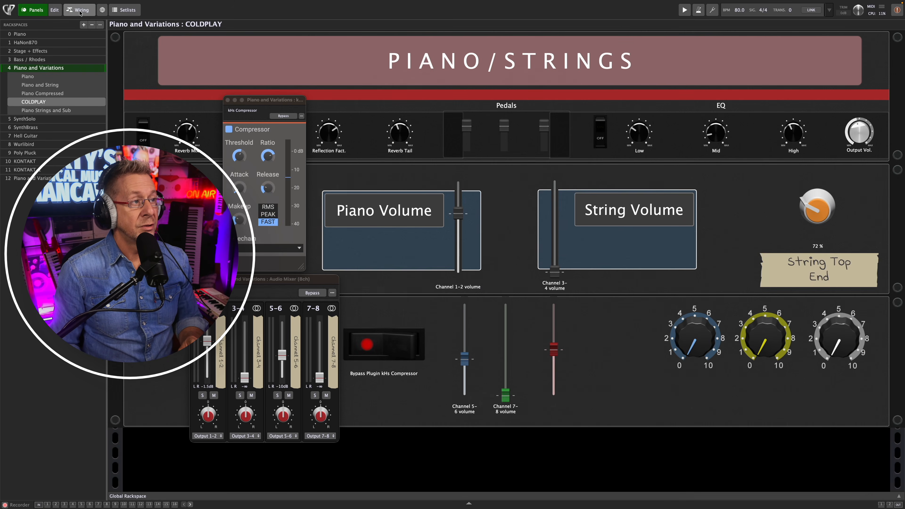
click(80, 10)
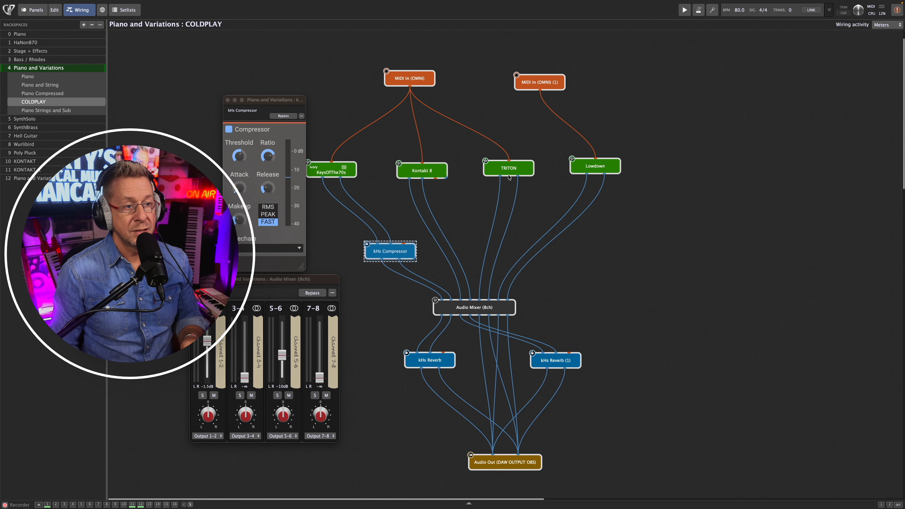
click(33, 10)
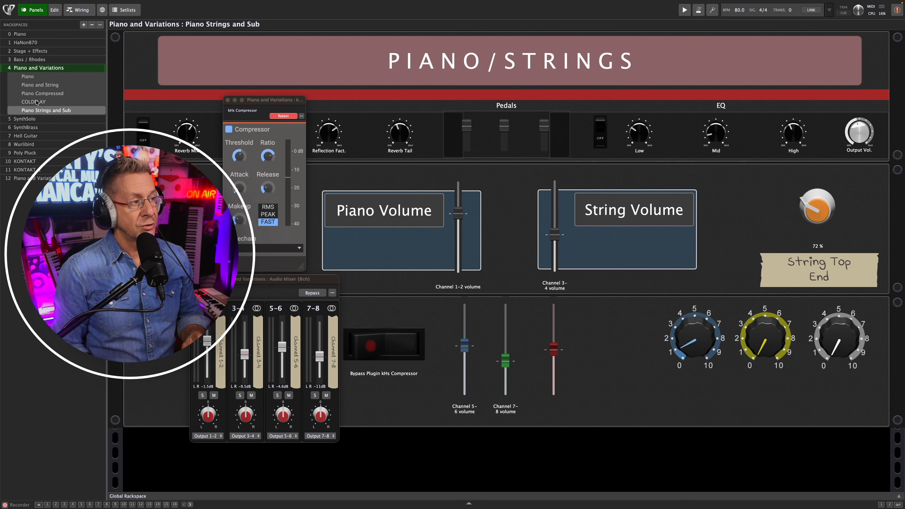
Compare the COLDPLAY and Piano Strings and Sub variations, check the Lowdown plugin's wiring, and recall the Piano variation
key(Left)
key(Right)
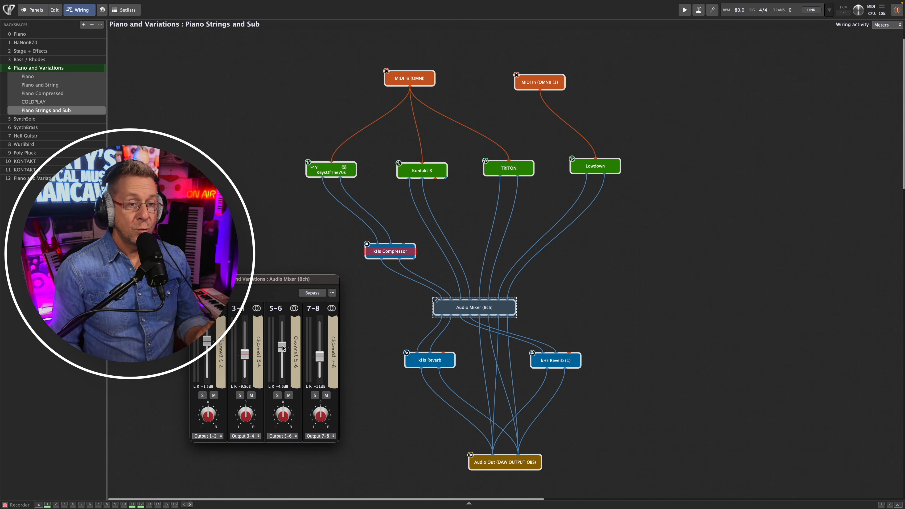
mouse_move(593, 170)
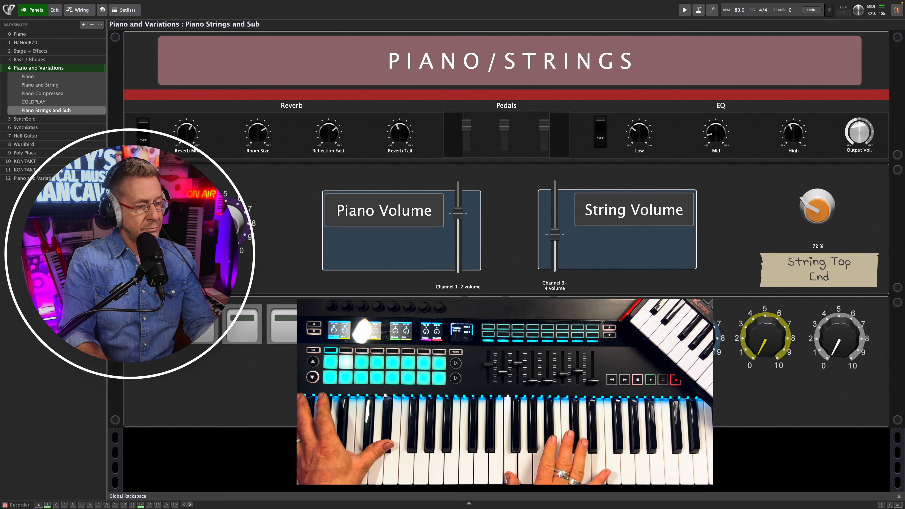
click(35, 77)
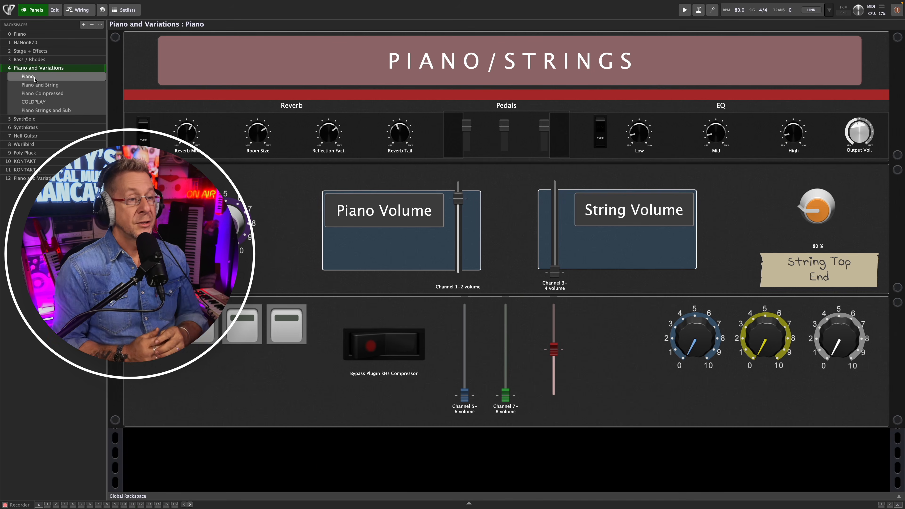